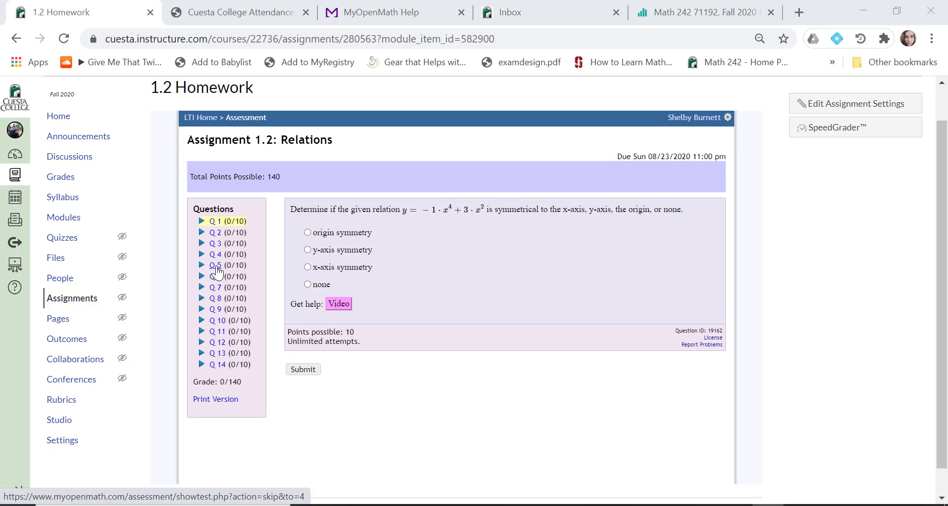
Answer question 5 by graphing the horizontal line f(x) = 1 through (0, 1) and (1, 1), and submit it
click(218, 272)
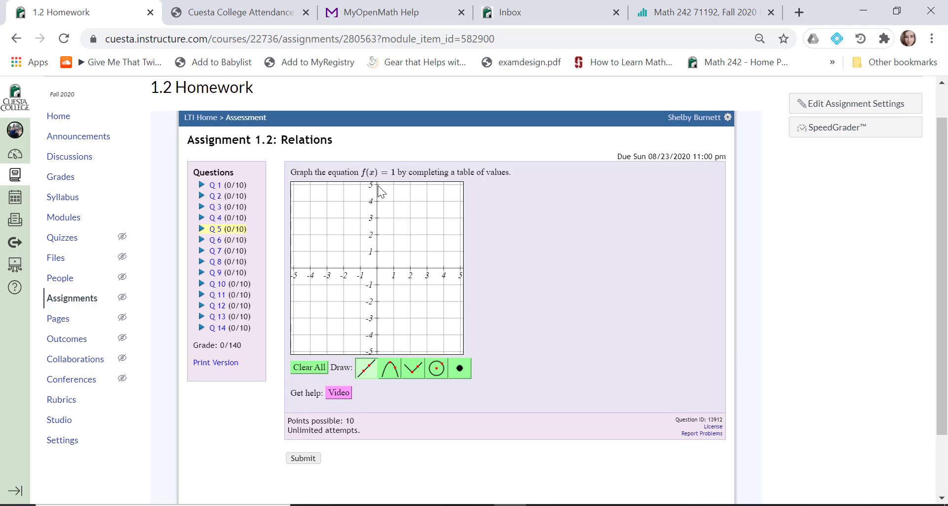
click(377, 252)
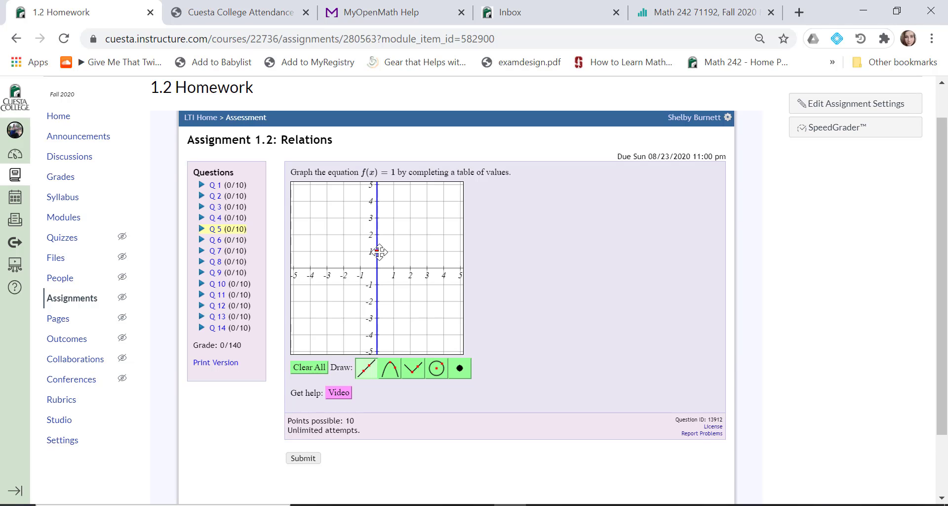
click(394, 251)
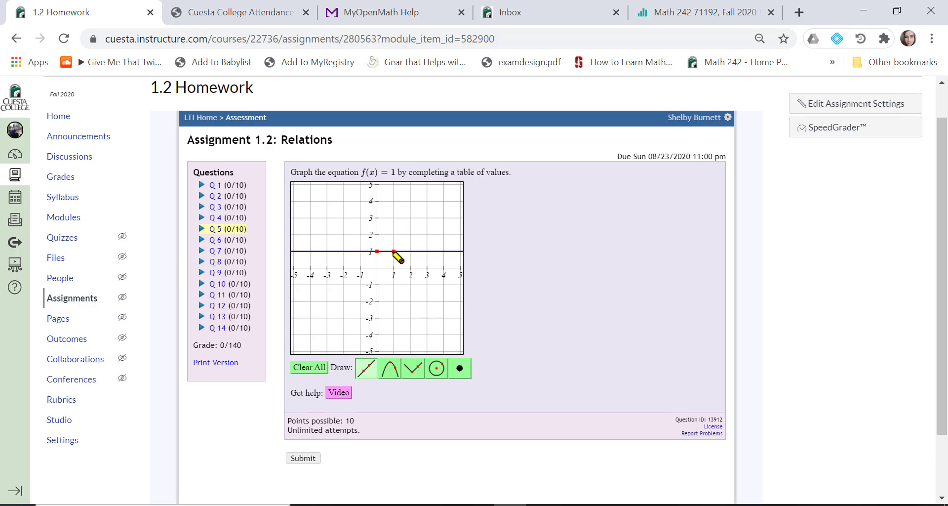
drag(394, 251, 371, 371)
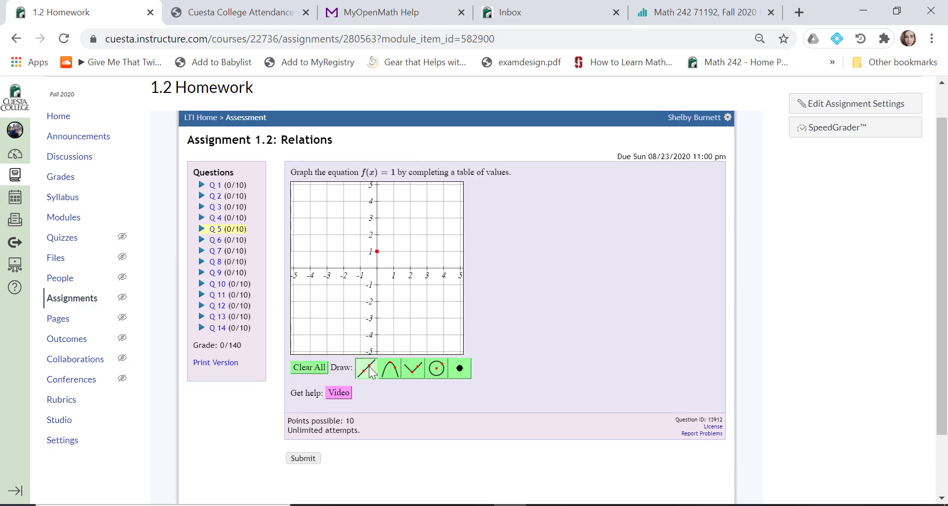
click(393, 251)
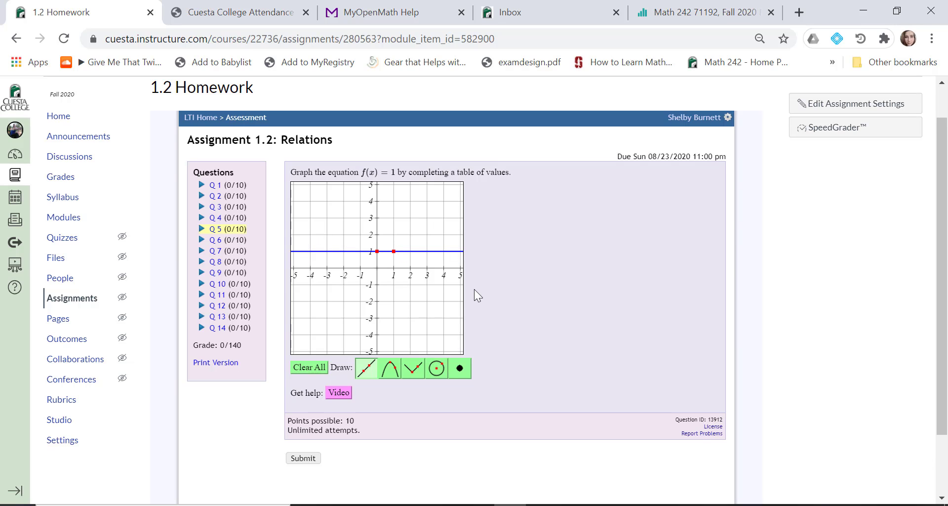
click(302, 458)
Open question 8 about the equation y = -3x and enlarge the page to 110%
scroll(573, 385, down, 1)
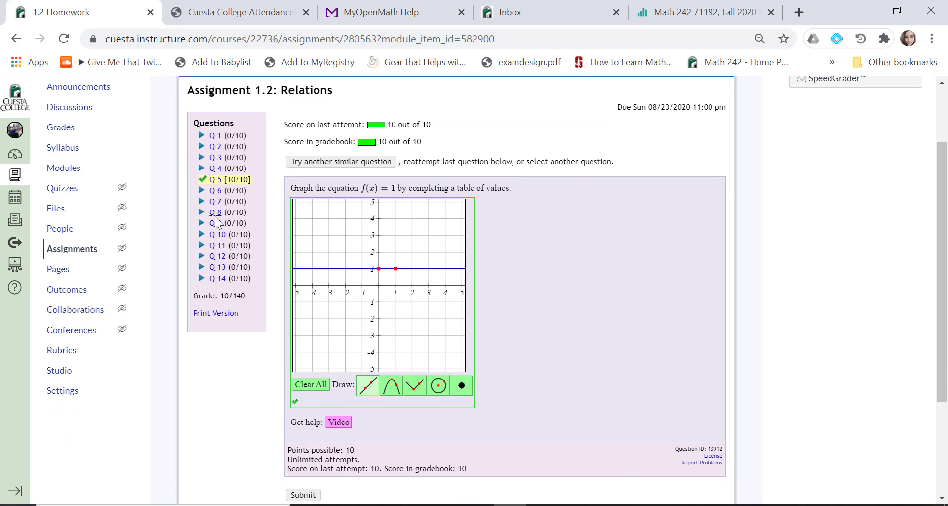
click(216, 212)
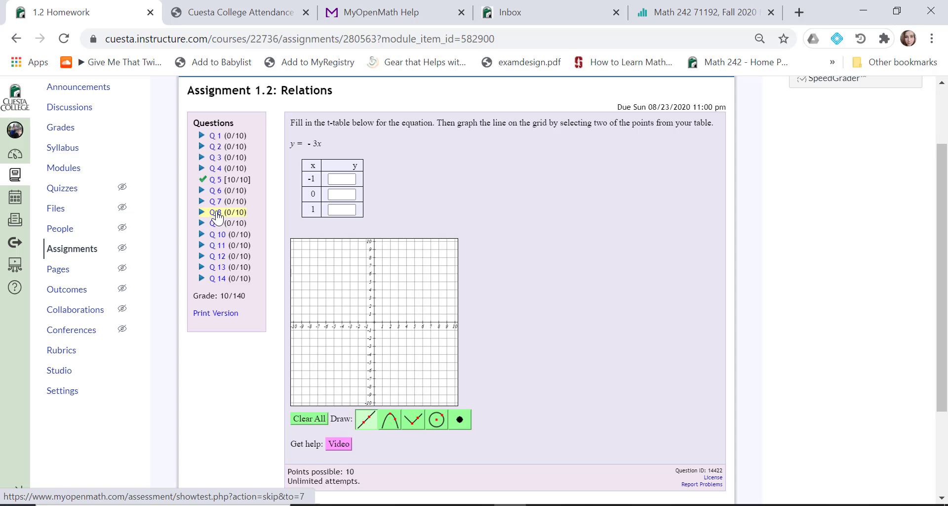
scroll(560, 313, down, 1)
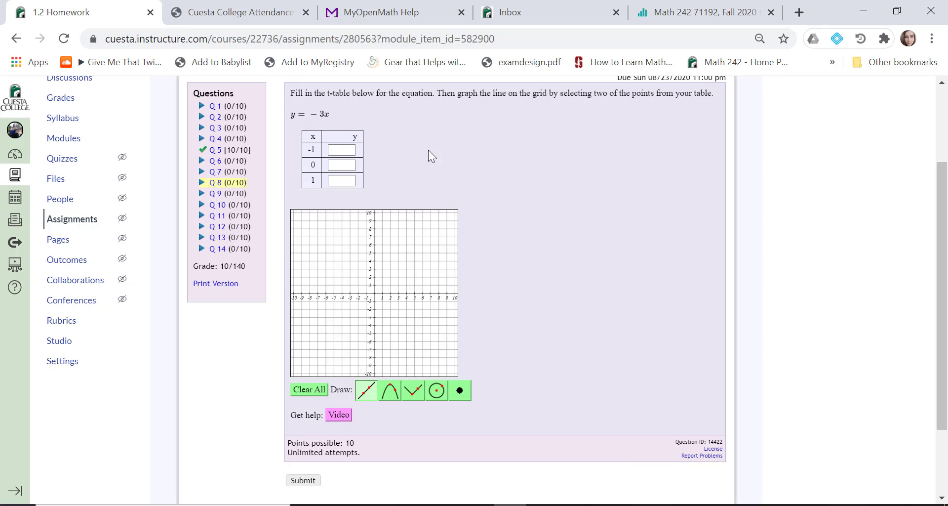
click(335, 149)
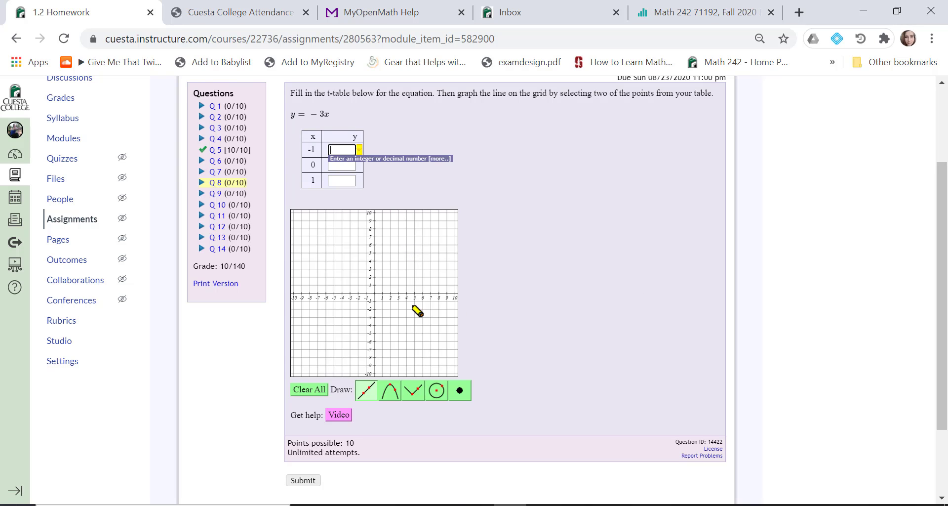
key(ctrl+plus)
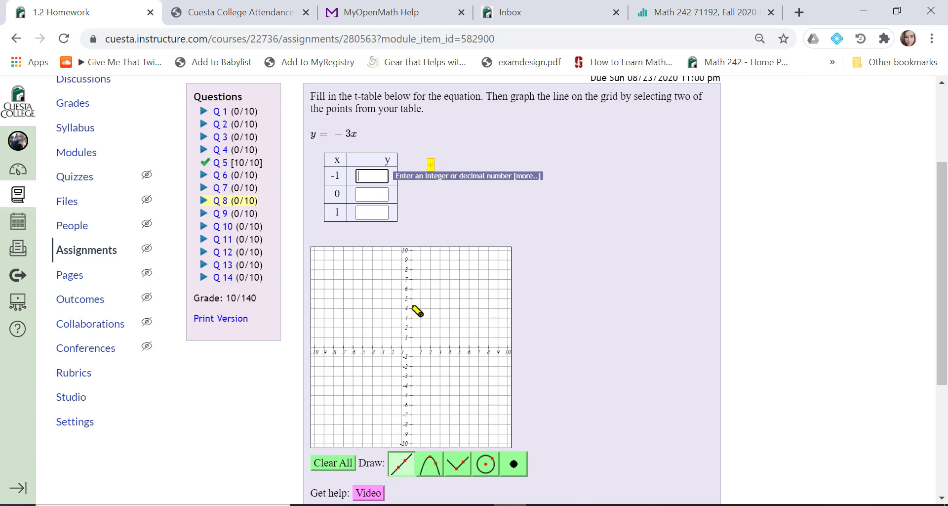
key(ctrl+plus)
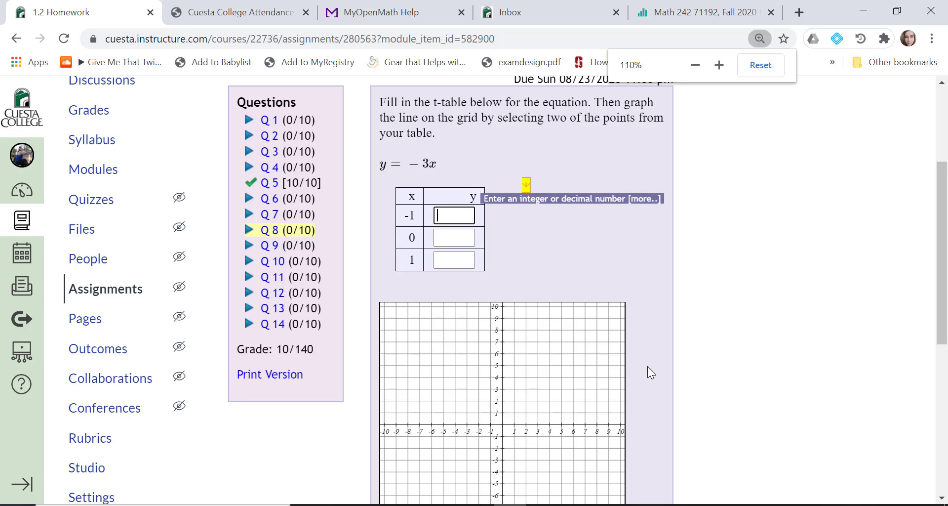
scroll(647, 366, down, 1)
scroll(647, 365, up, 1)
scroll(647, 366, down, 1)
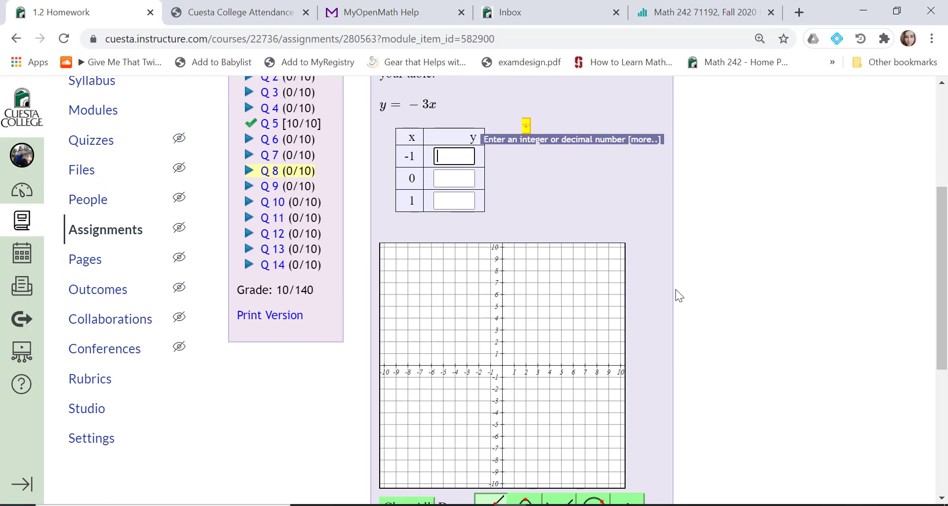
scroll(676, 292, up, 1)
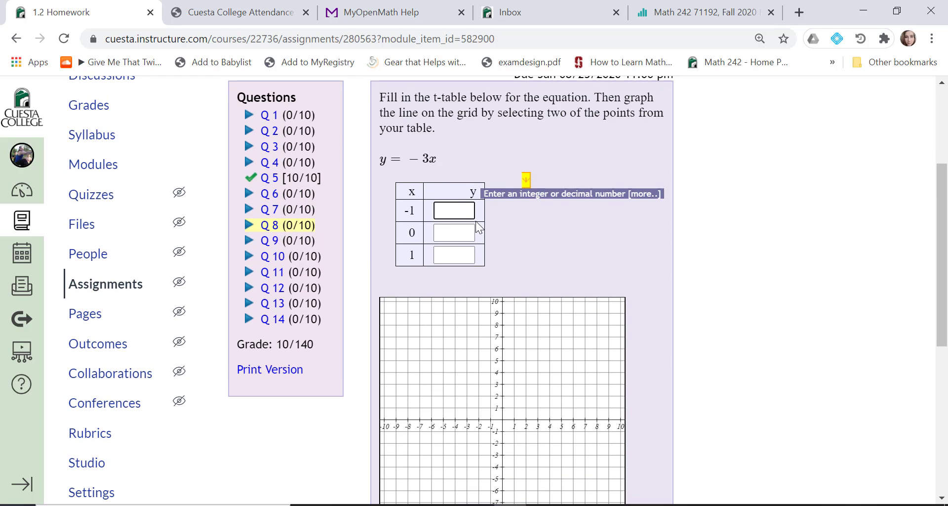
Fill in the t-table's y values with 3, 0 and -3 for x = -1, 0 and 1
text(3)
click(447, 233)
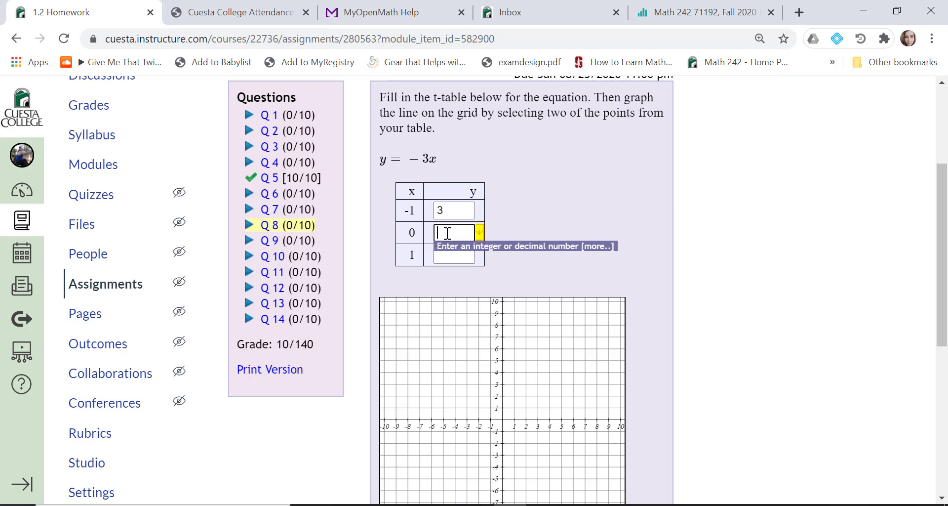
text(0)
click(446, 257)
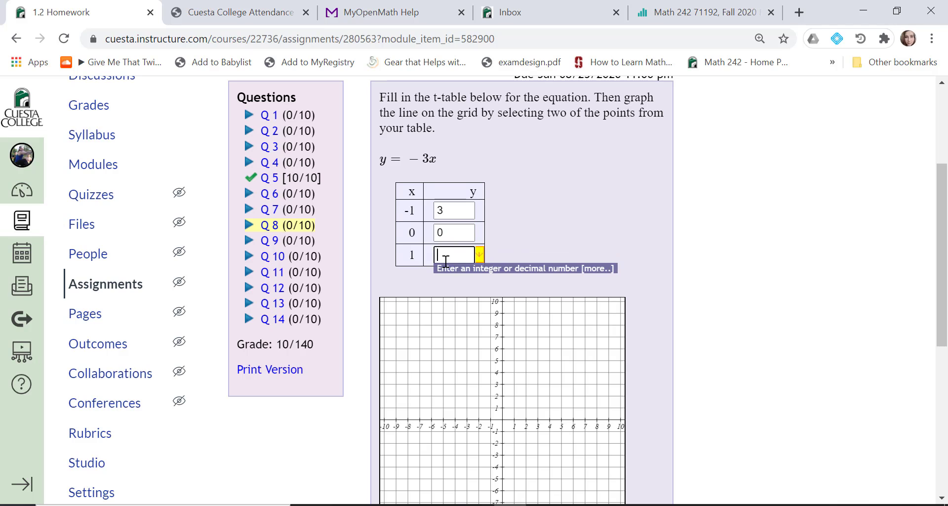
text(-3)
click(479, 255)
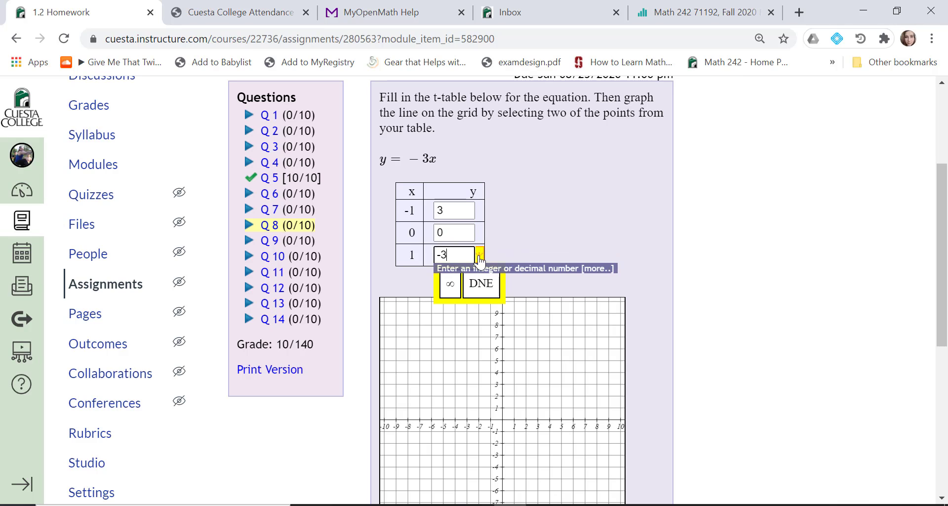
click(554, 249)
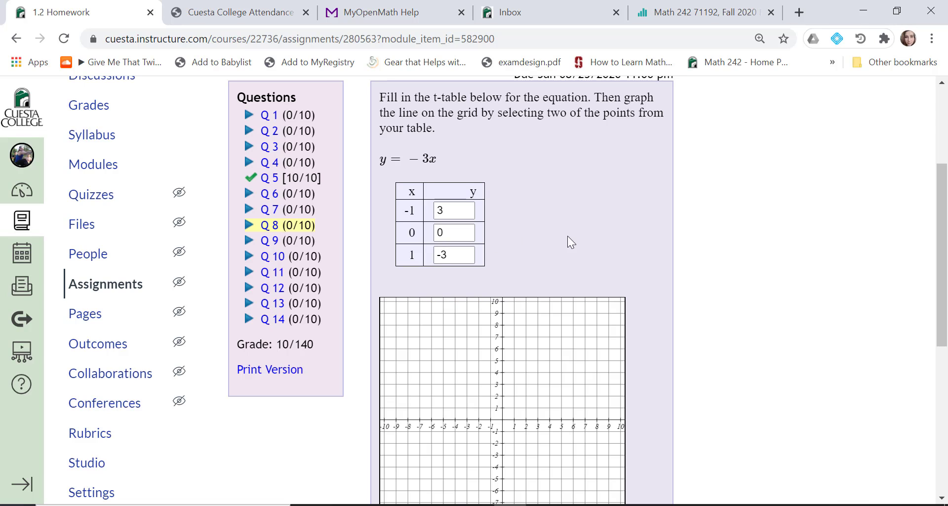
Graph the line y = -3x on the grid through the points (0, 0) and (1, -3)
scroll(570, 249, down, 1)
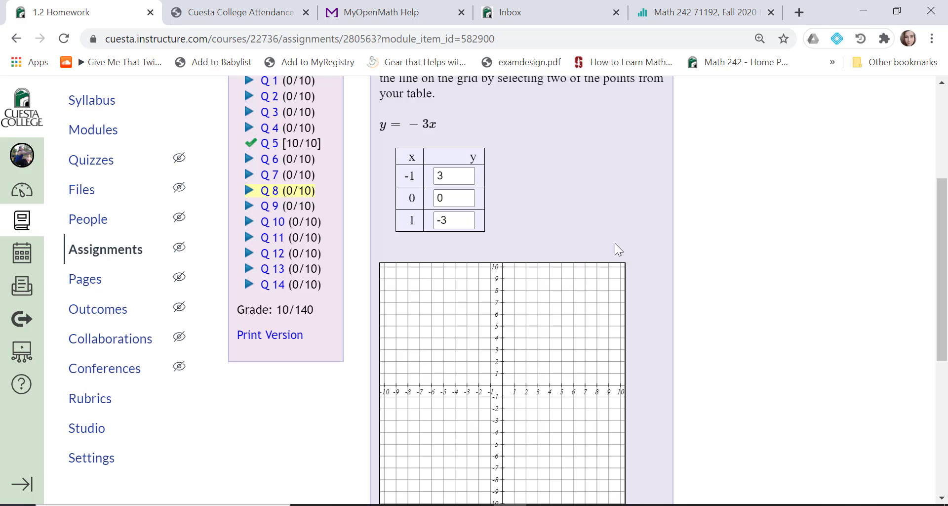
scroll(674, 311, down, 2)
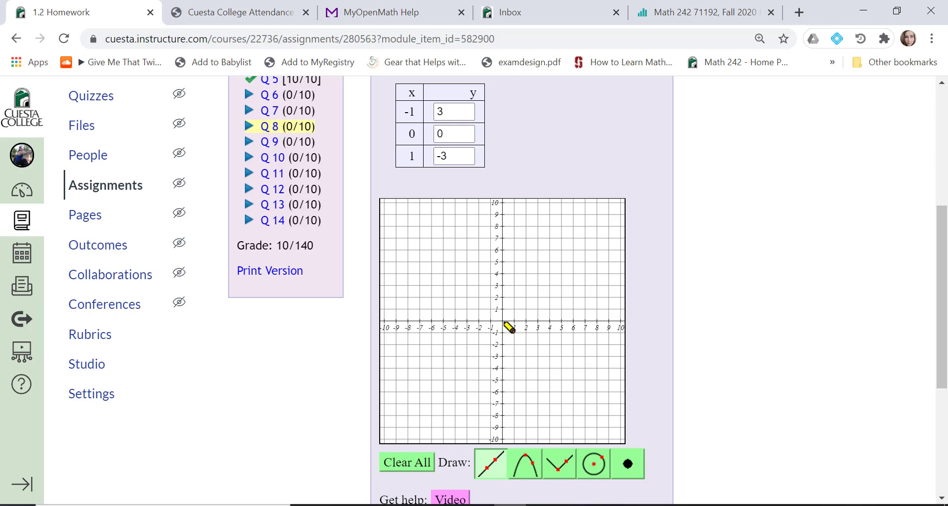
click(502, 319)
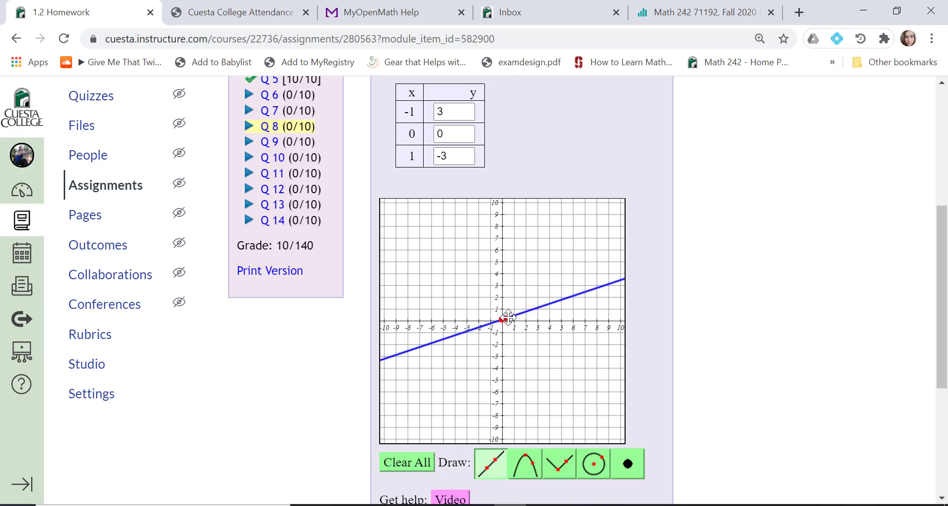
click(514, 310)
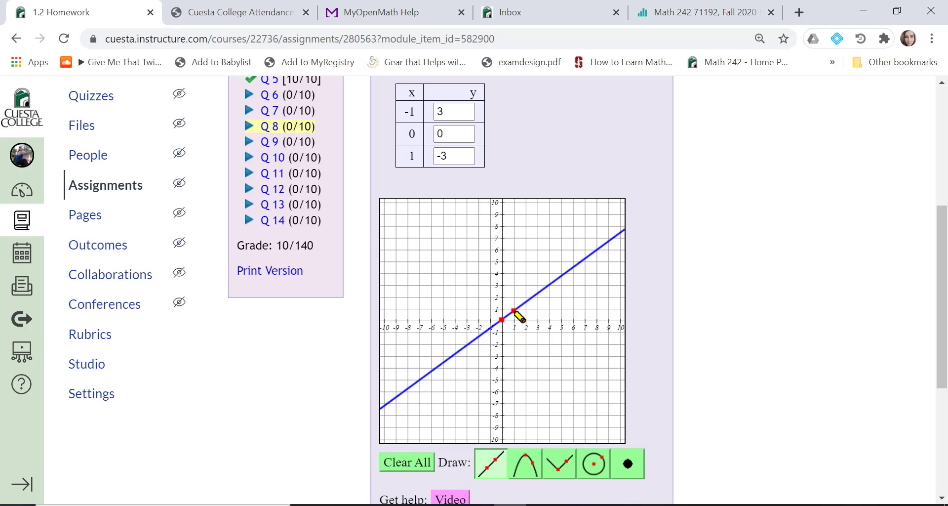
drag(514, 311, 513, 355)
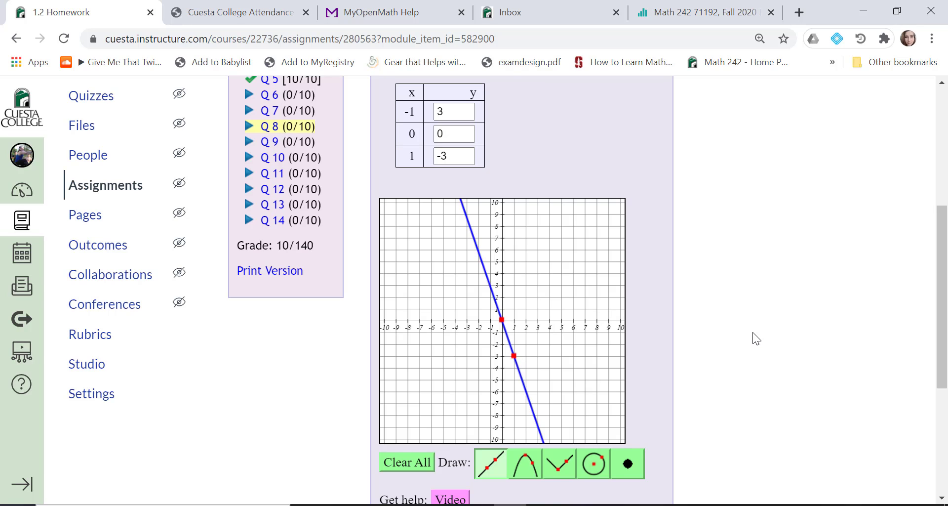
Check the completed table and graph for question 8 and submit the answer
scroll(759, 337, down, 3)
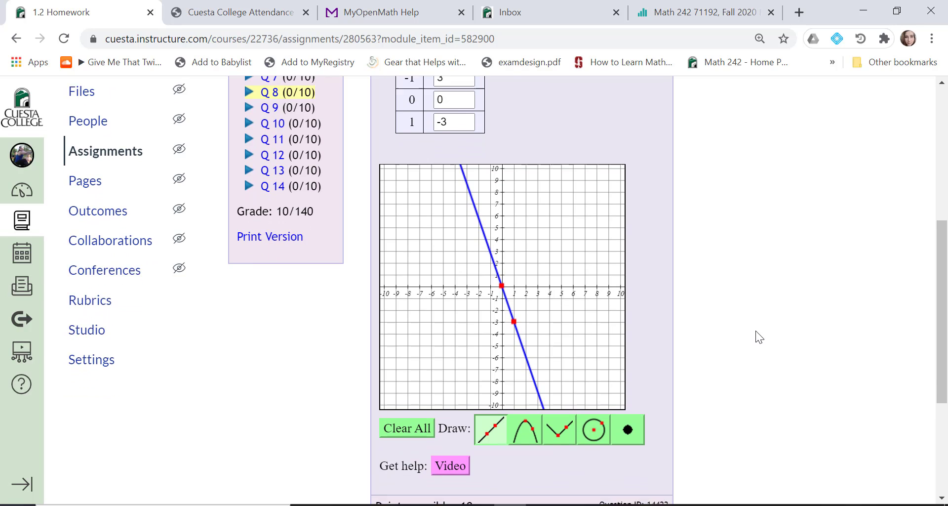
scroll(755, 330, down, 2)
scroll(755, 330, up, 6)
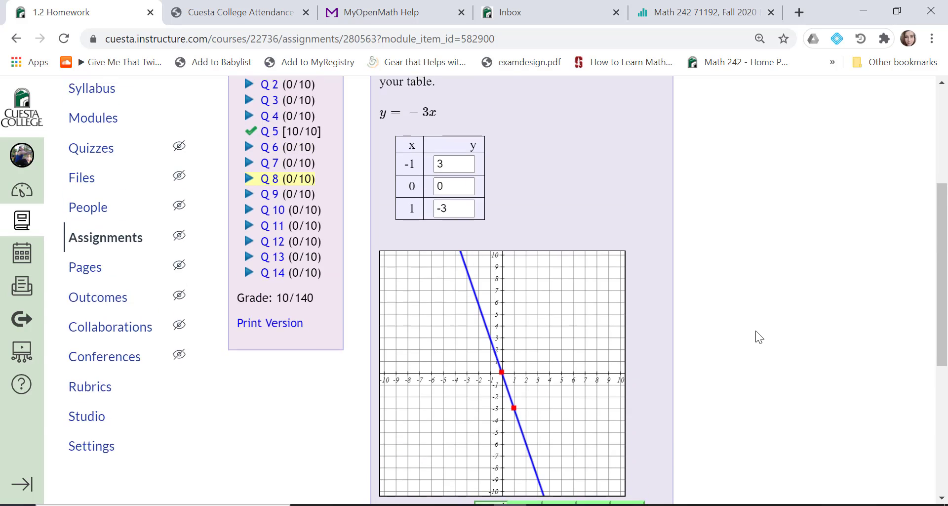
scroll(755, 330, down, 3)
scroll(755, 330, down, 2)
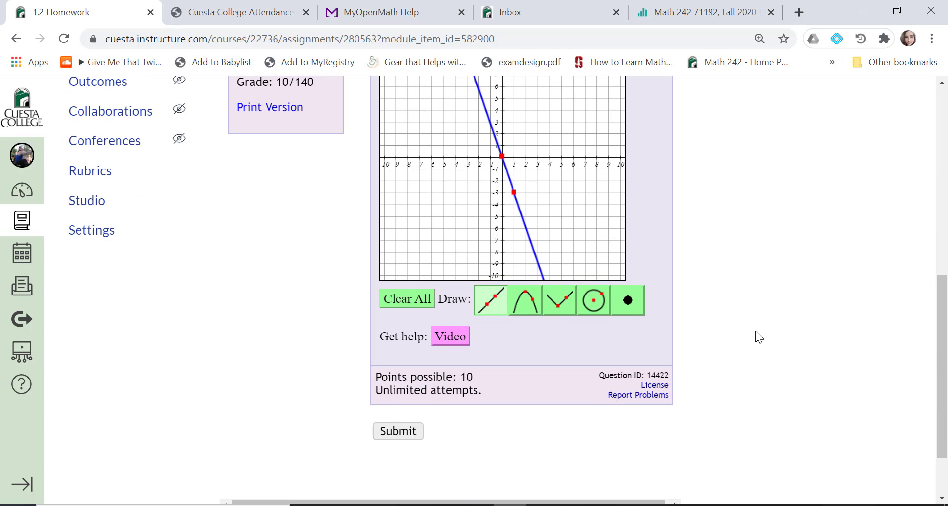
click(402, 435)
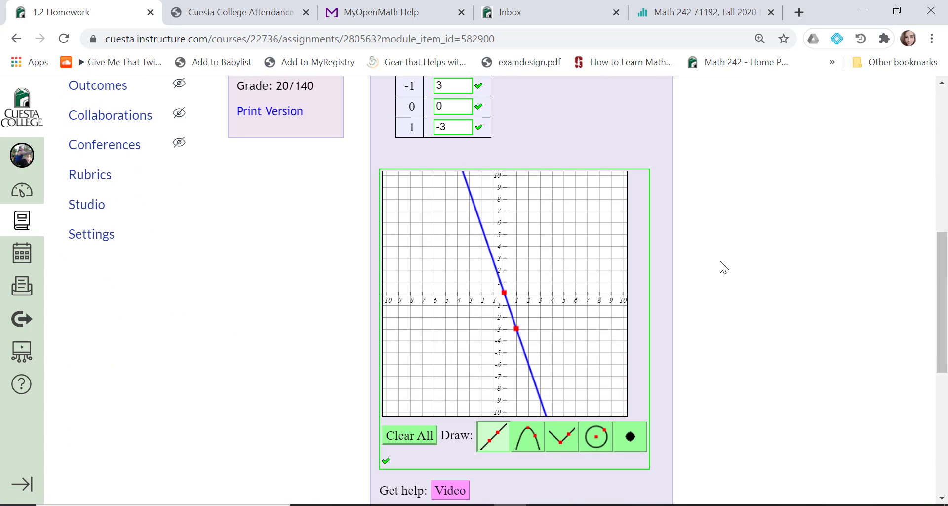
Review the score and the marking of each table value and the graph for question 8
scroll(720, 262, up, 1)
scroll(720, 262, up, 4)
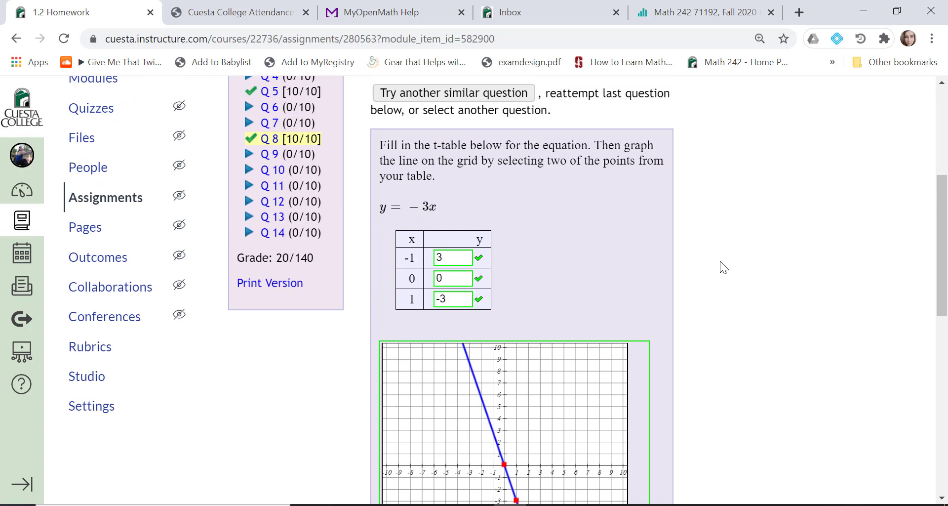
scroll(719, 261, down, 2)
scroll(719, 261, up, 3)
scroll(720, 261, down, 7)
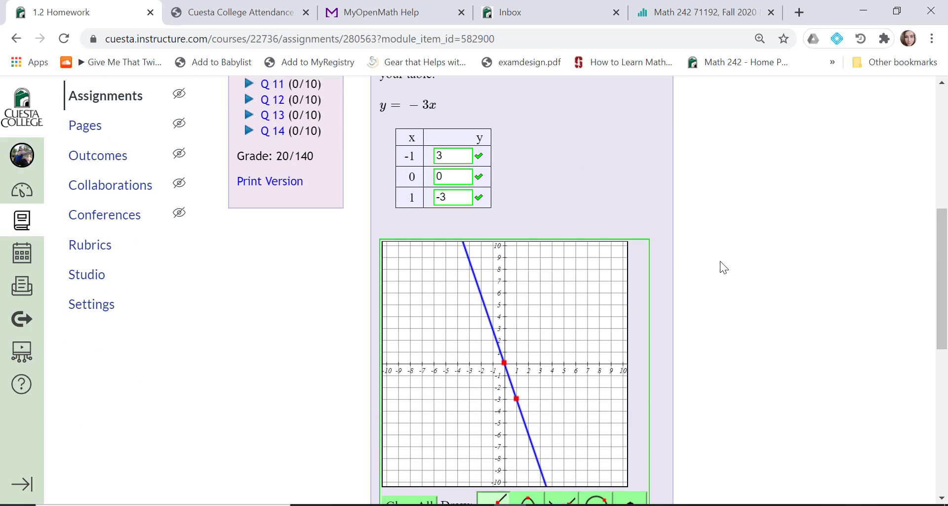
scroll(720, 260, down, 1)
scroll(720, 260, up, 5)
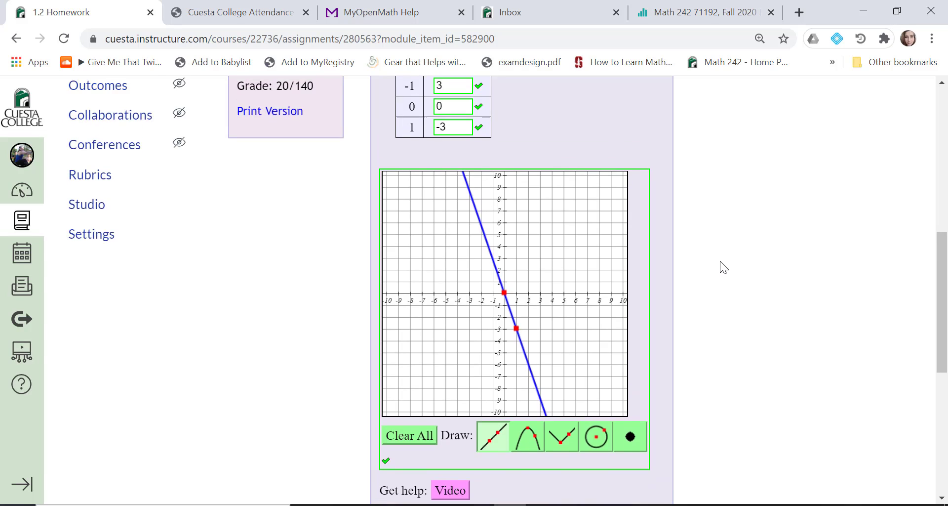
scroll(720, 261, up, 1)
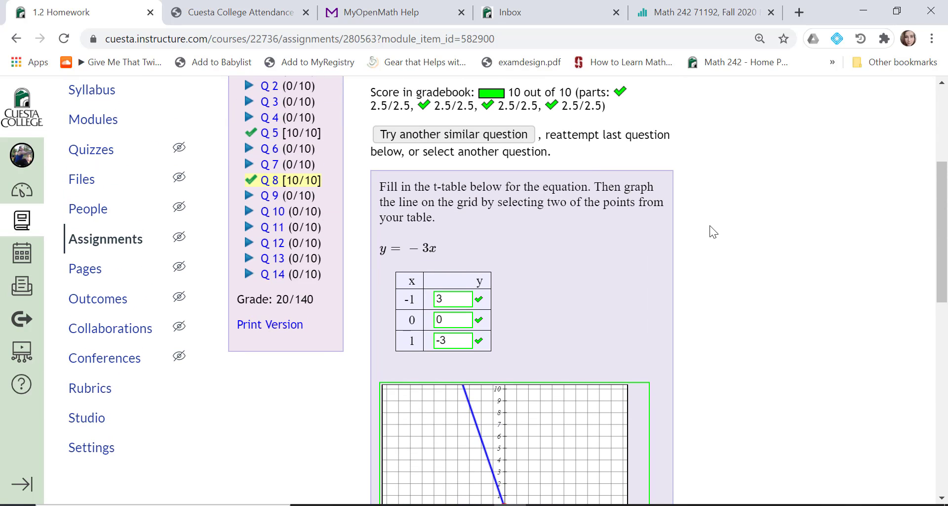
scroll(709, 226, up, 1)
scroll(710, 225, up, 1)
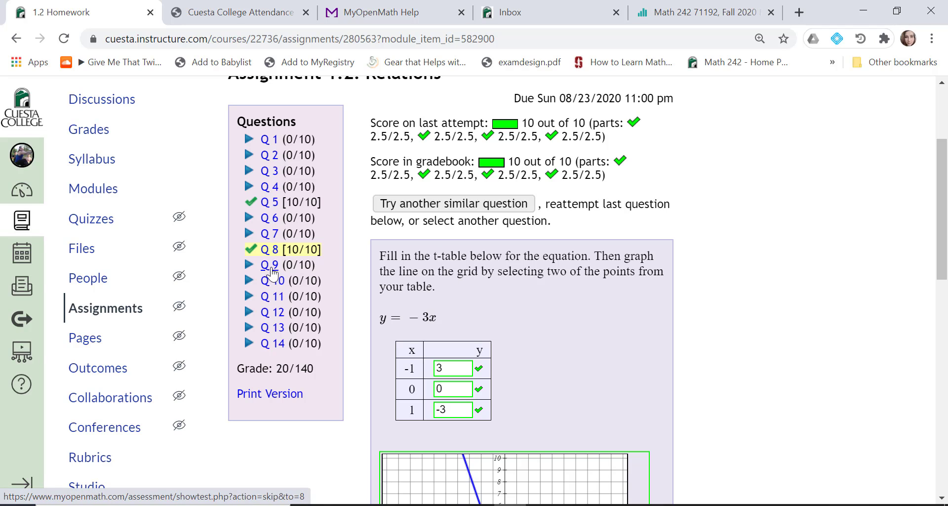
Look through questions 14, 13, 11 and 10 to see what kinds of answers they require
click(266, 347)
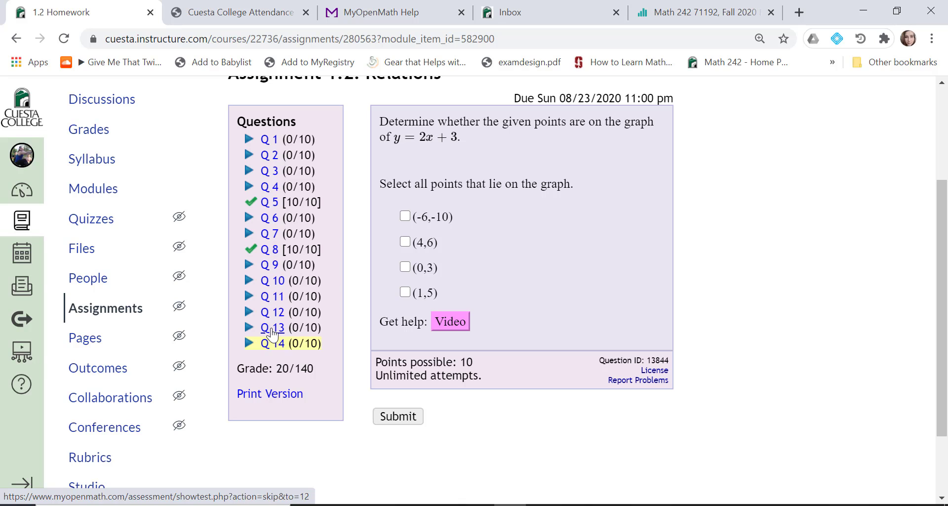
click(271, 329)
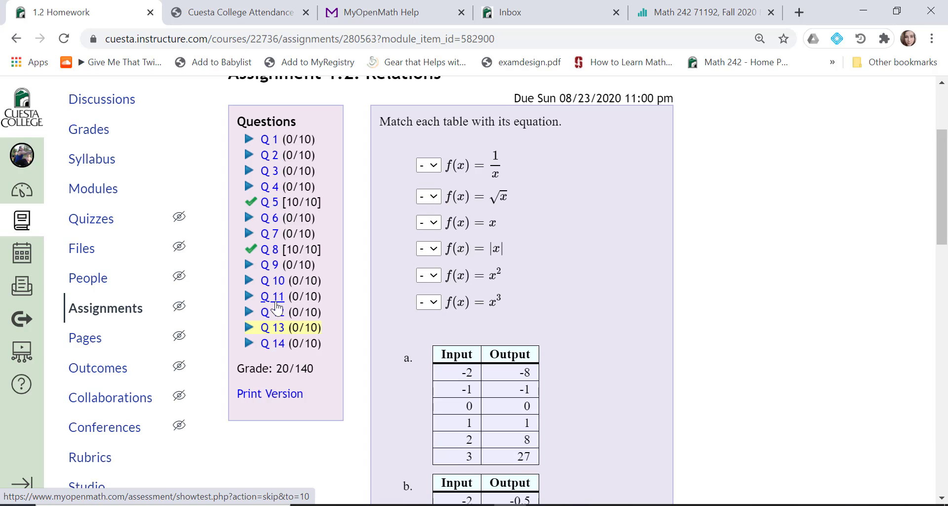
click(274, 302)
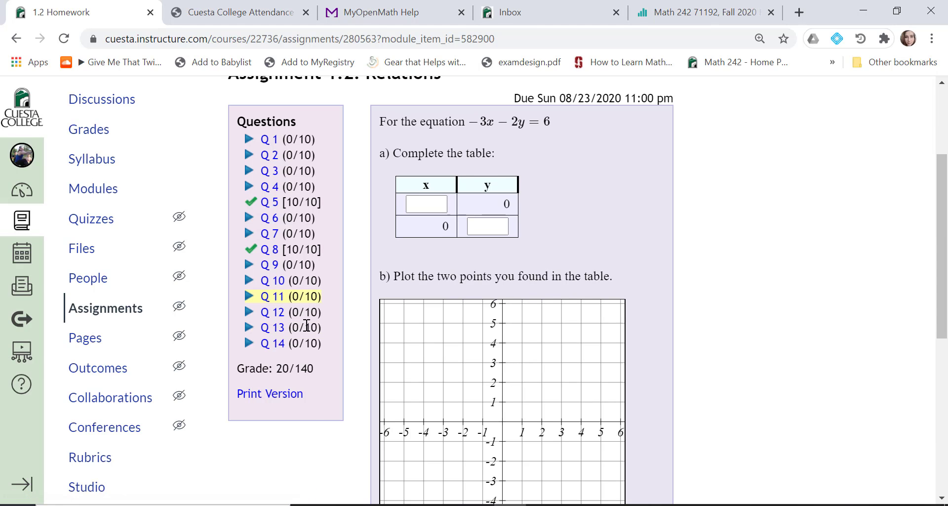
click(271, 281)
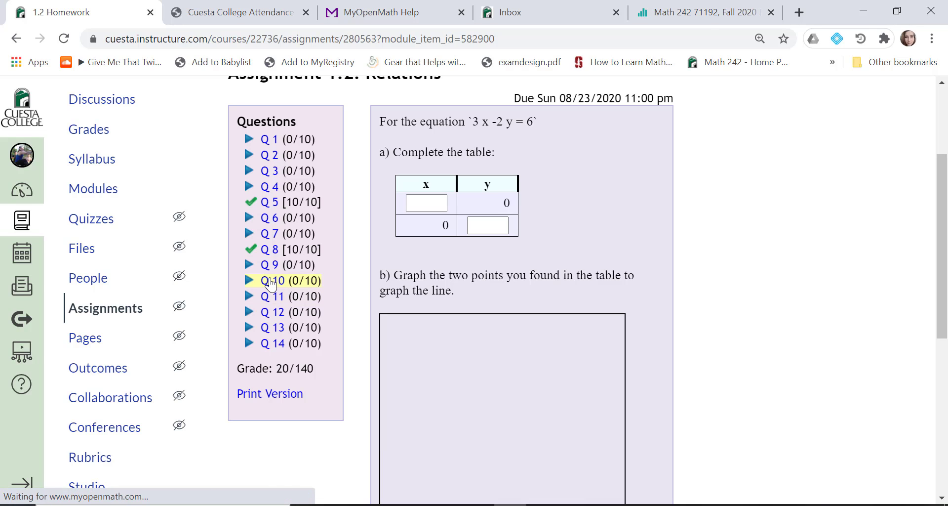
Open question 9 and graph the line f(x) = 1/2 x - 2 through the points (0, -2) and (2, -1)
click(271, 267)
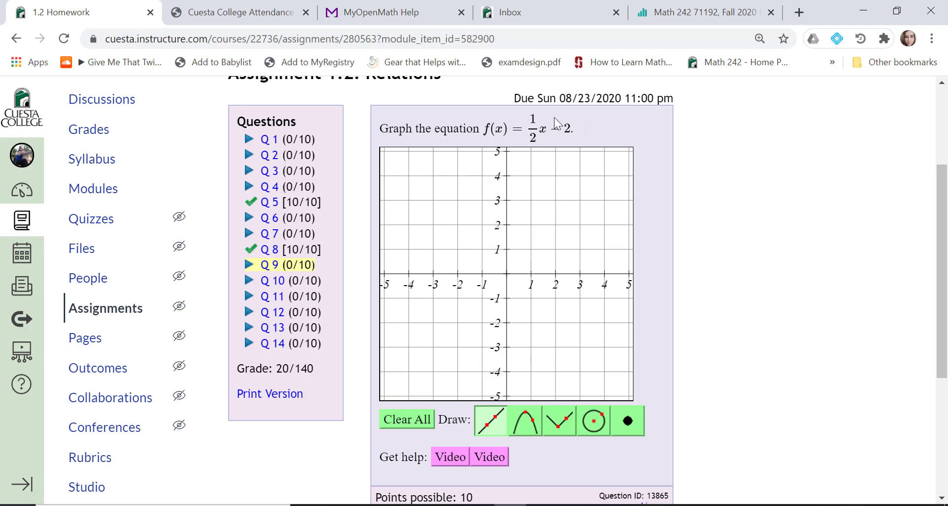
click(506, 321)
click(530, 281)
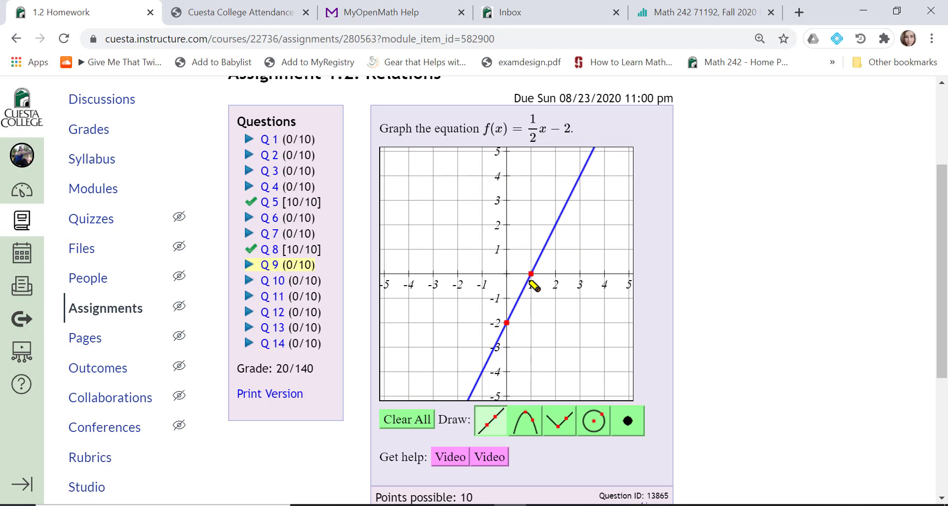
drag(532, 281, 554, 297)
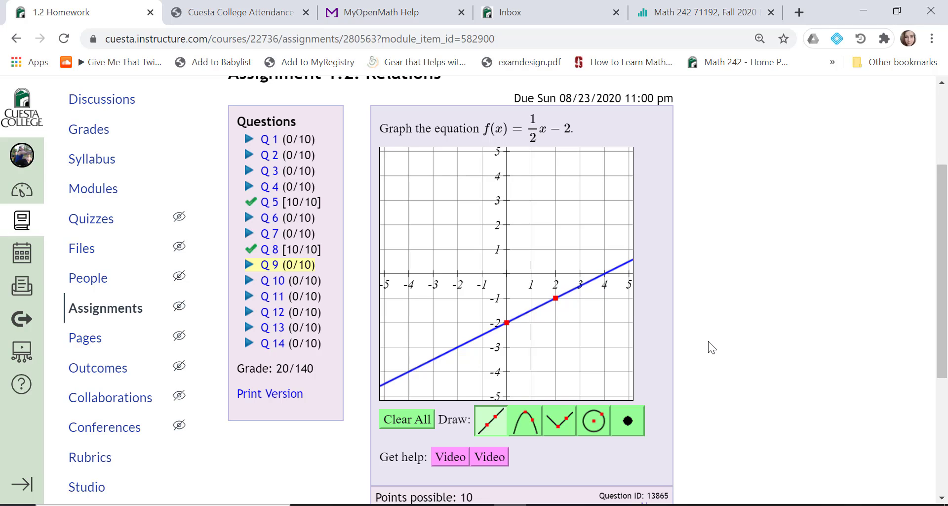
Submit the graph for question 9 and review its score and marking
scroll(708, 340, down, 2)
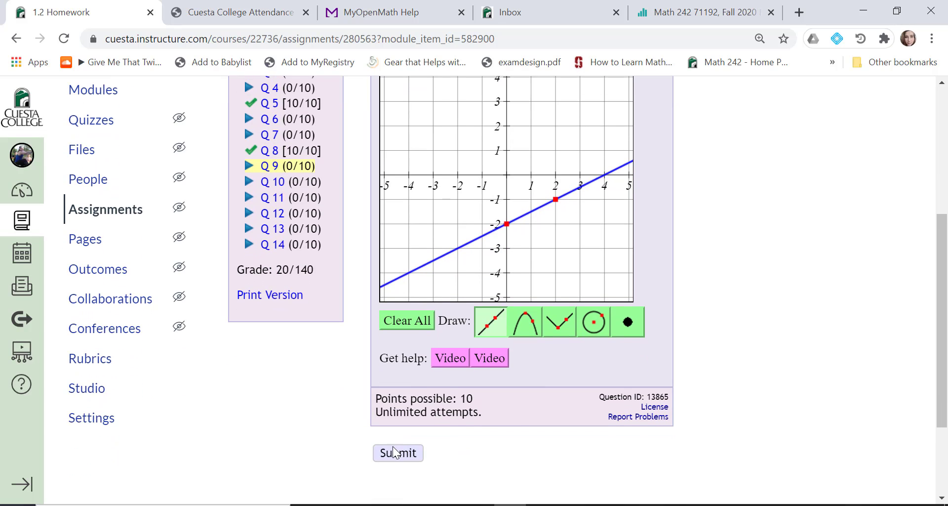
click(394, 452)
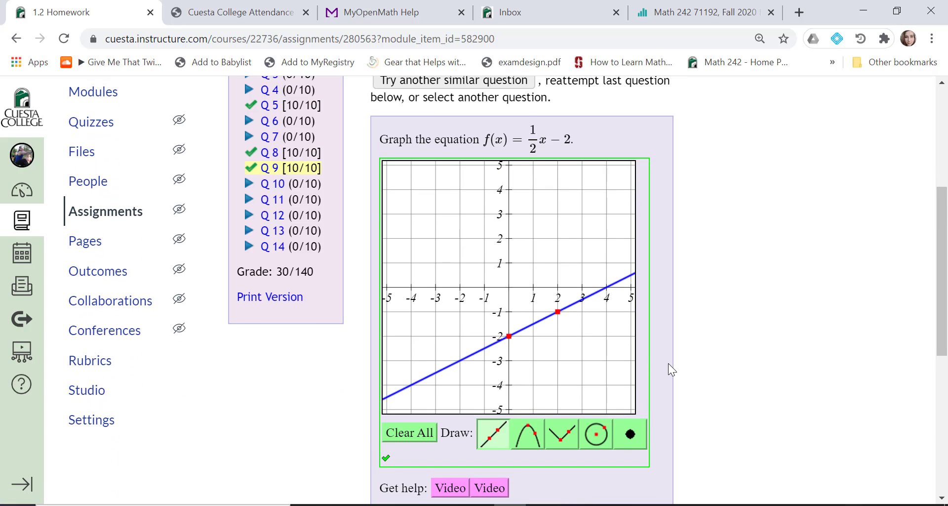
scroll(668, 363, up, 2)
scroll(668, 363, down, 1)
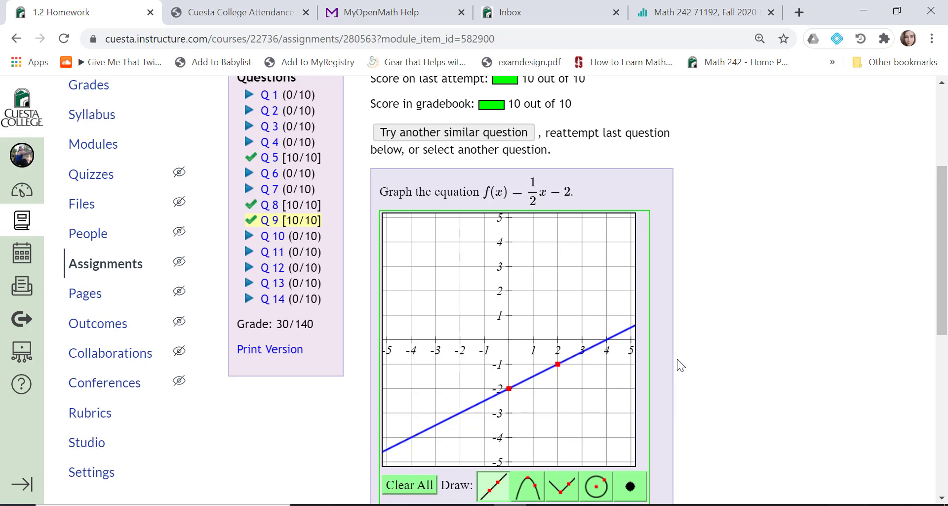
scroll(677, 359, down, 1)
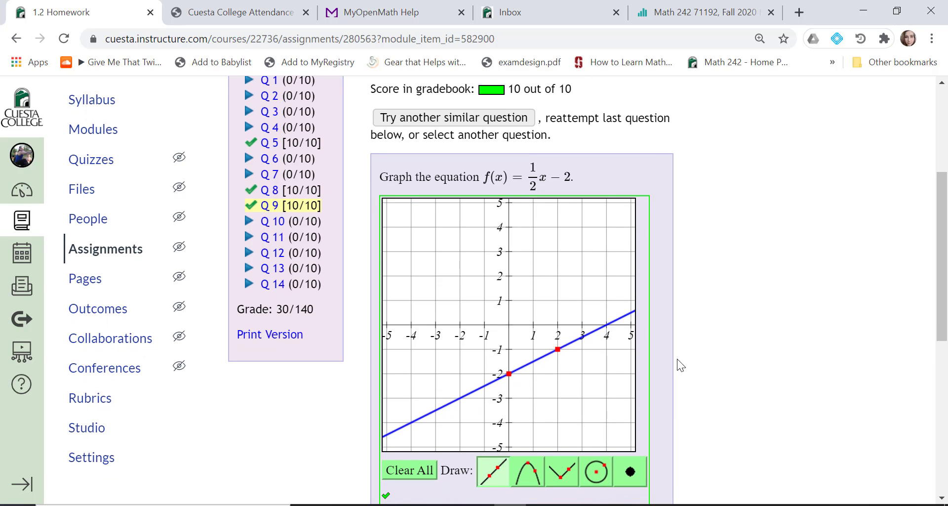